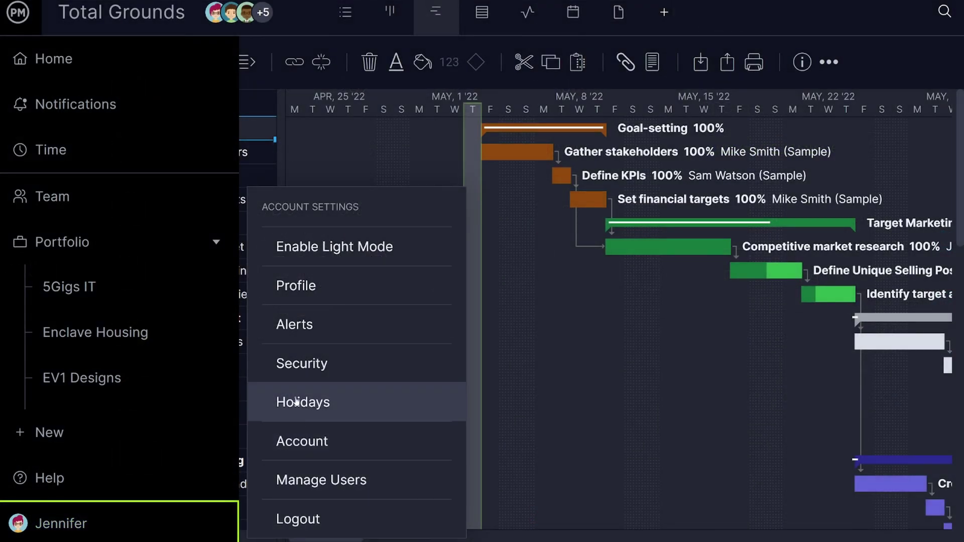
Open Security from Account Settings to show the Global Admin role's permissions.
left_click(298, 368)
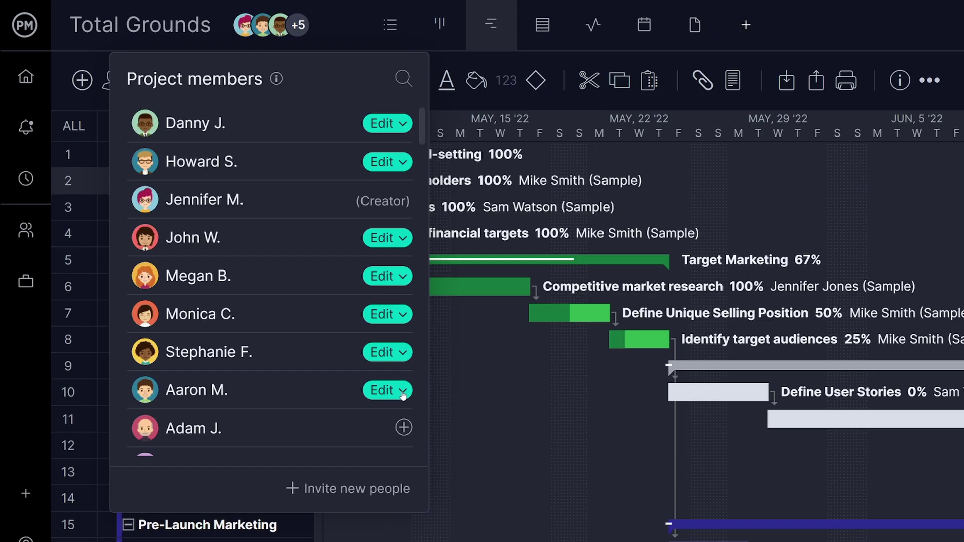
Require strong passwords and set passwords to expire after 90 days.
left_click(403, 394)
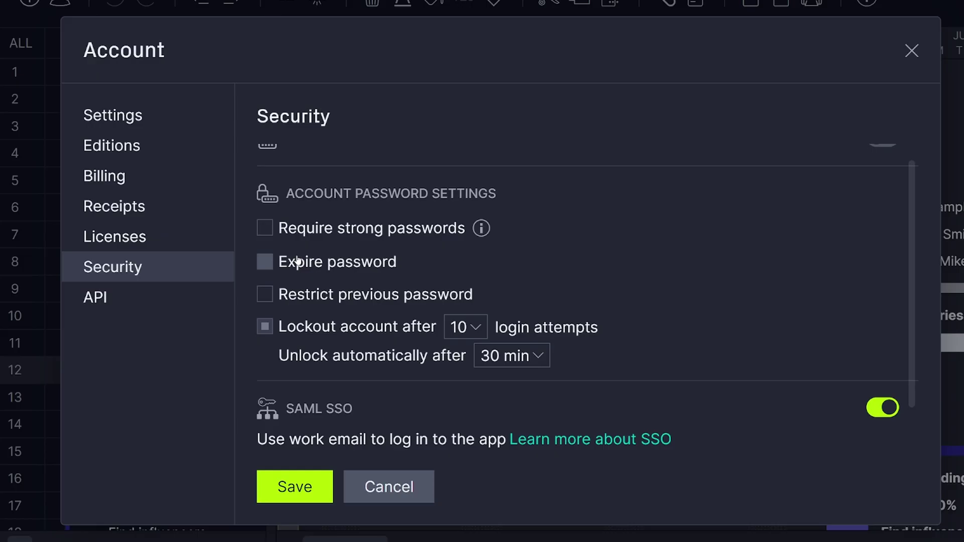
left_click(264, 228)
left_click(263, 262)
left_click(498, 261)
left_click(491, 331)
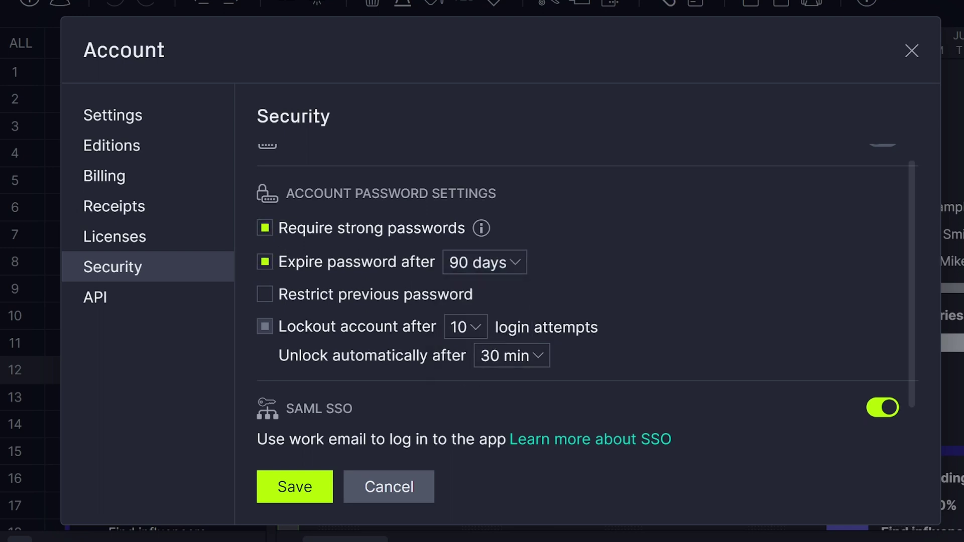
Block reuse of the previous 5 passwords and turn on two-factor authentication.
left_click(264, 295)
left_click(428, 301)
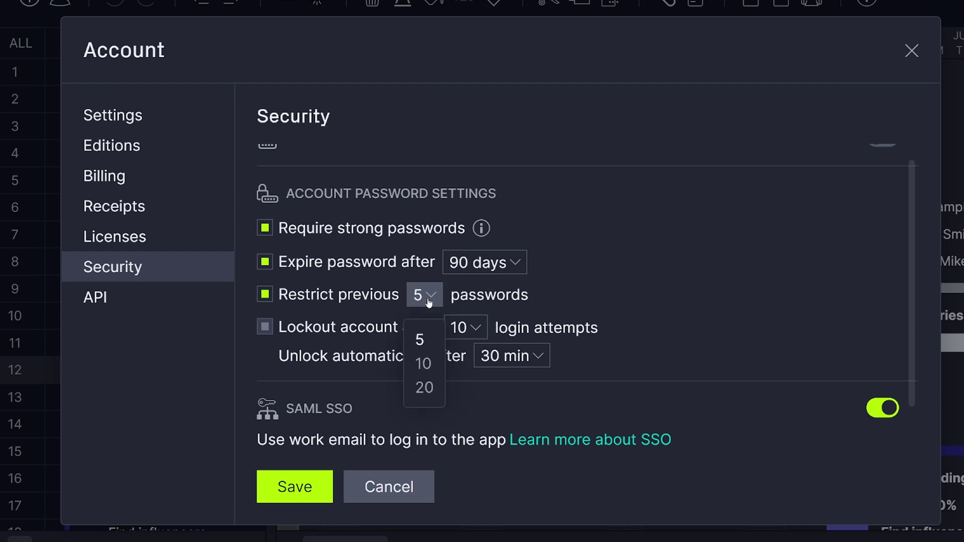
left_click(428, 300)
scroll(748, 215, "up", 1)
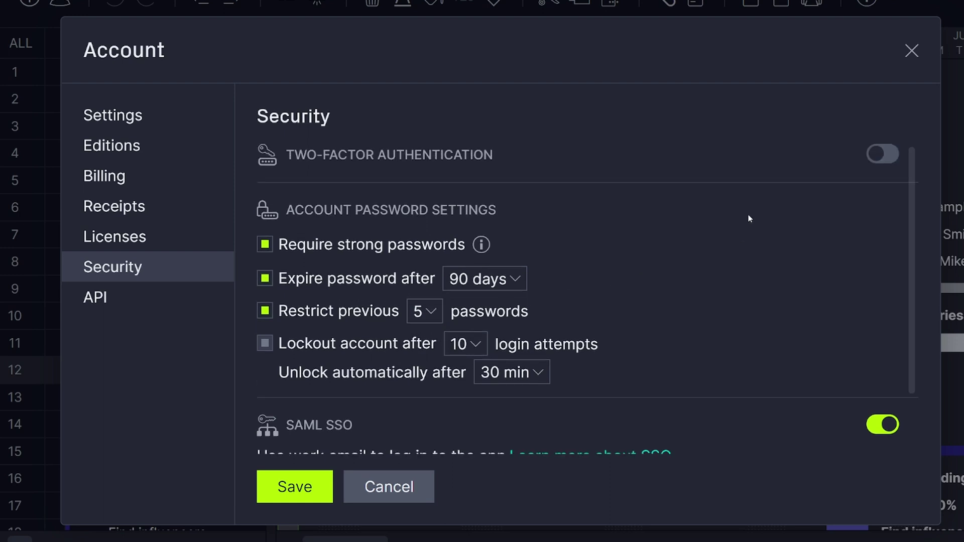
left_click(899, 150)
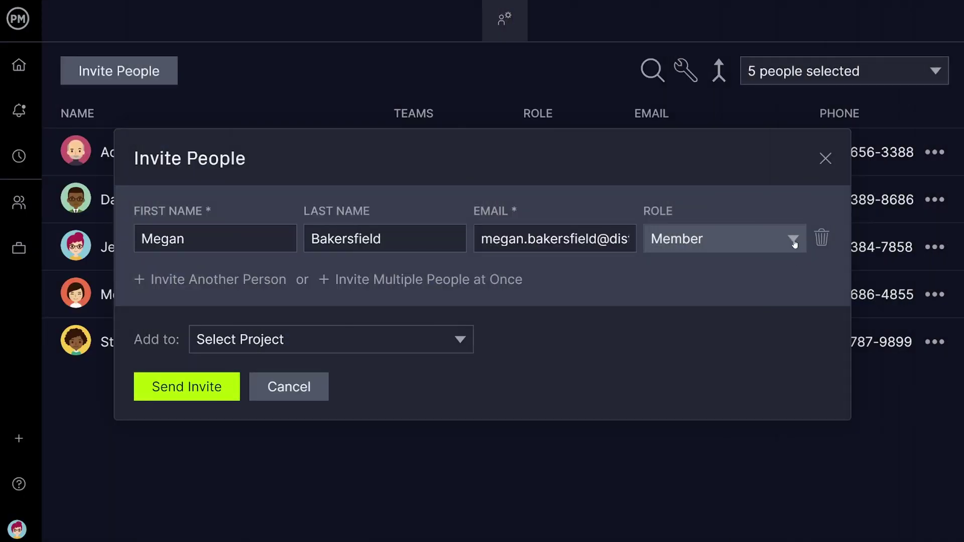
Change the invitee's role to Manager, send the invite and dismiss the success message.
left_click(794, 241)
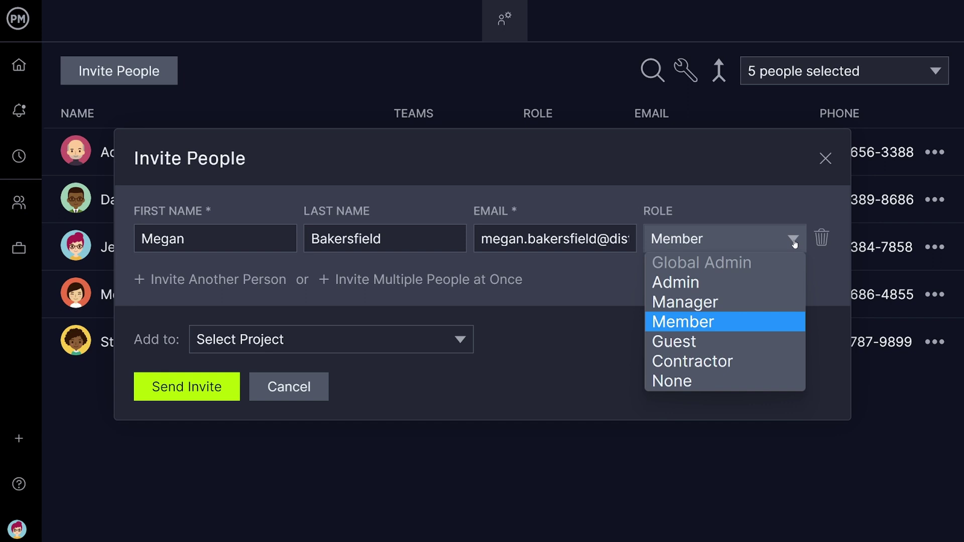
left_click(786, 303)
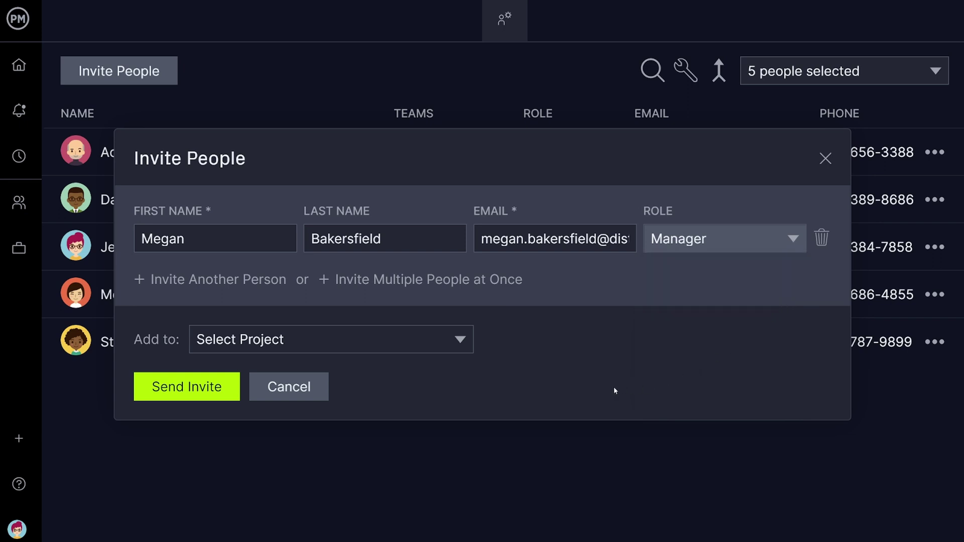
left_click(189, 393)
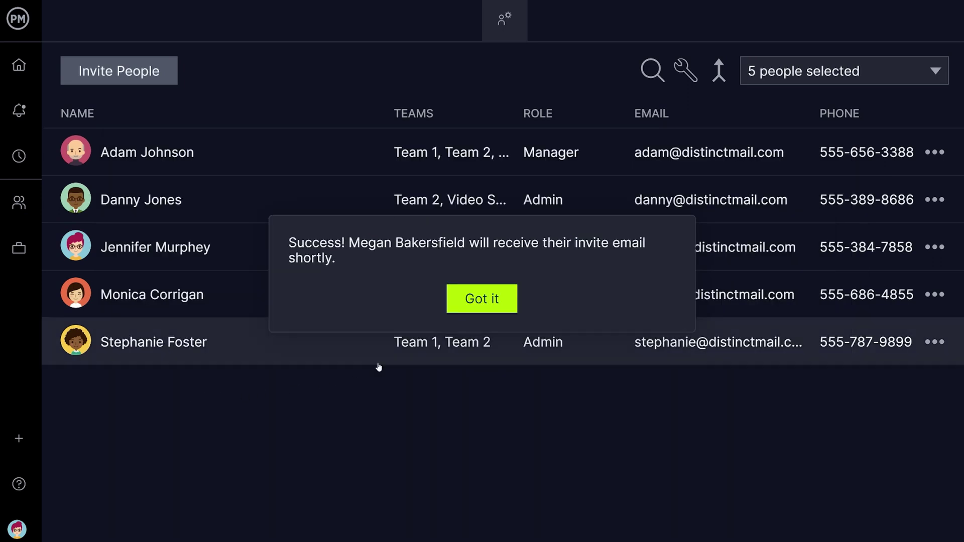
left_click(483, 306)
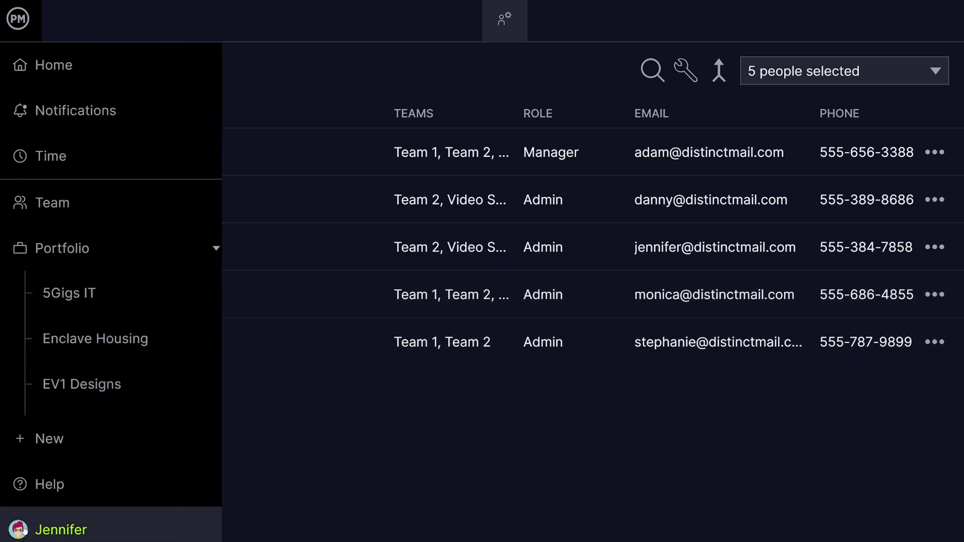
In Role Security, give Manager the Edit accounts and billing page and Edit role security settings permissions.
left_click(48, 531)
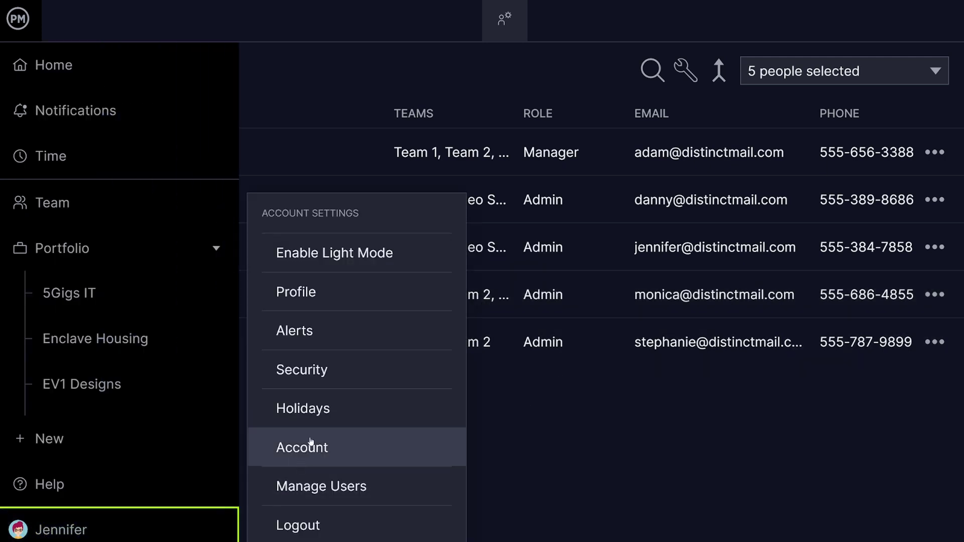
left_click(324, 374)
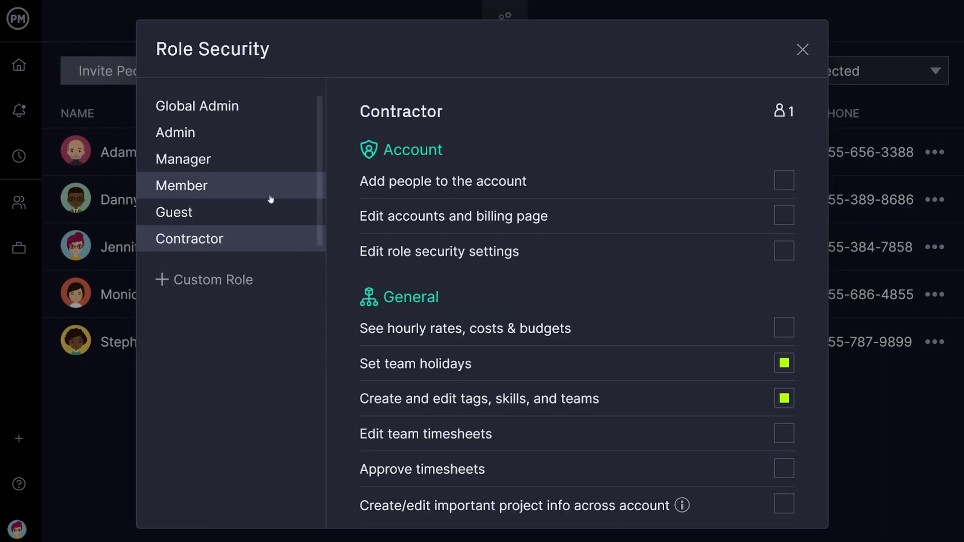
left_click(253, 171)
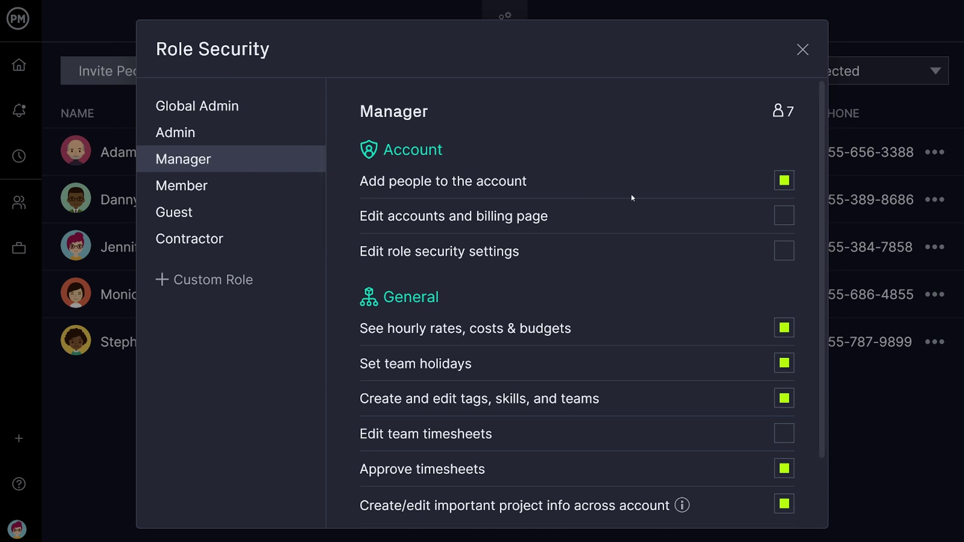
left_click(783, 219)
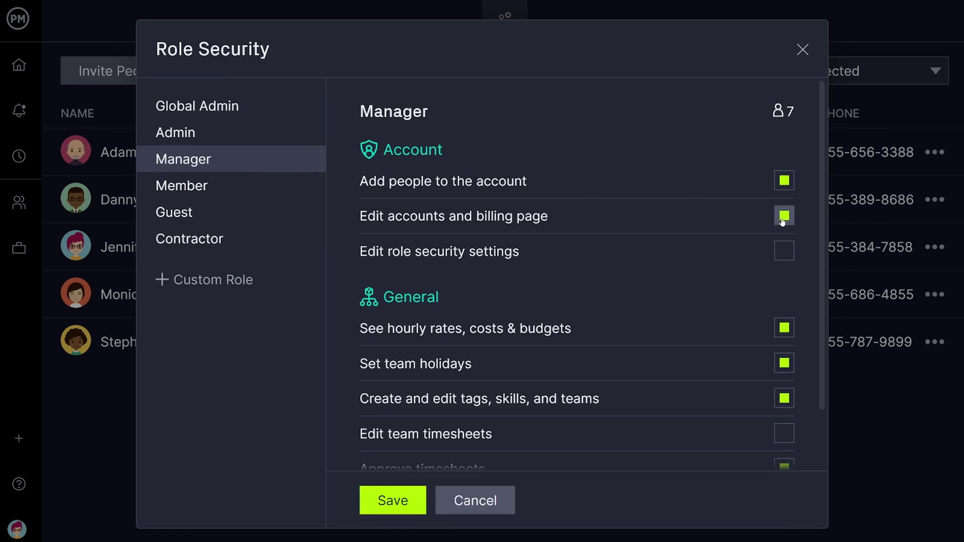
left_click(785, 253)
Create the custom role 'Service Contractor' allowed to see hourly rates and budgets and set team holidays.
left_click(249, 281)
type("Service Contractor")
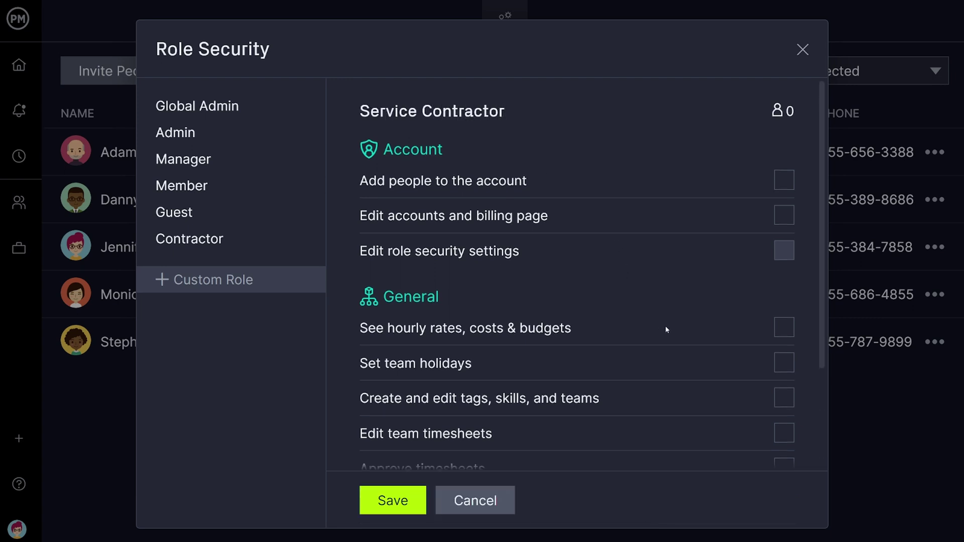
scroll(665, 329, "down", 3)
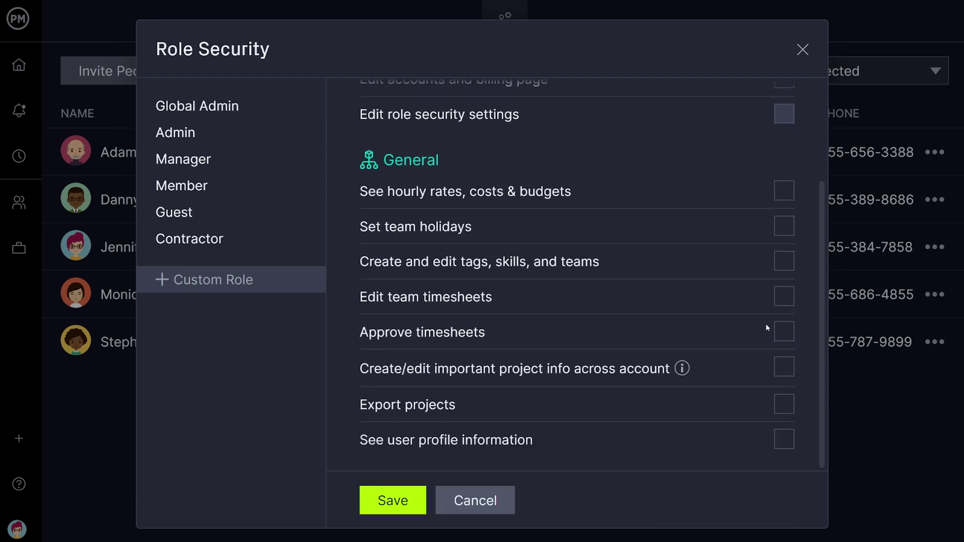
left_click(783, 192)
left_click(782, 228)
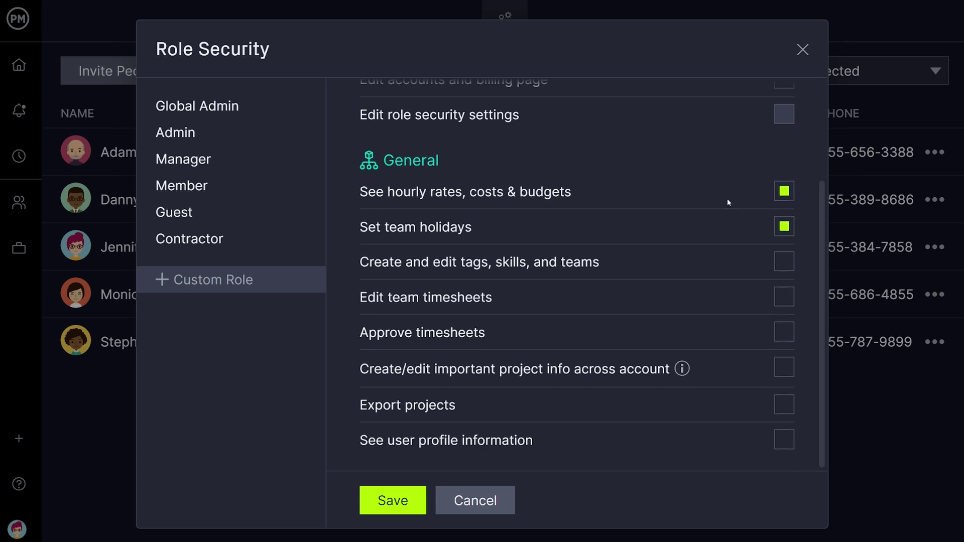
scroll(728, 202, "up", 2)
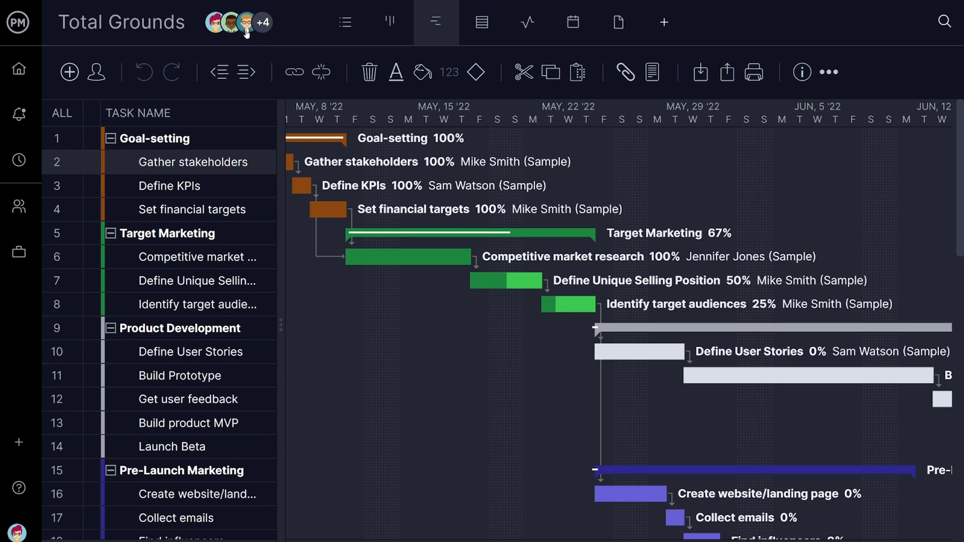
Add another account member to the Total Grounds project from the project members list.
left_click(247, 32)
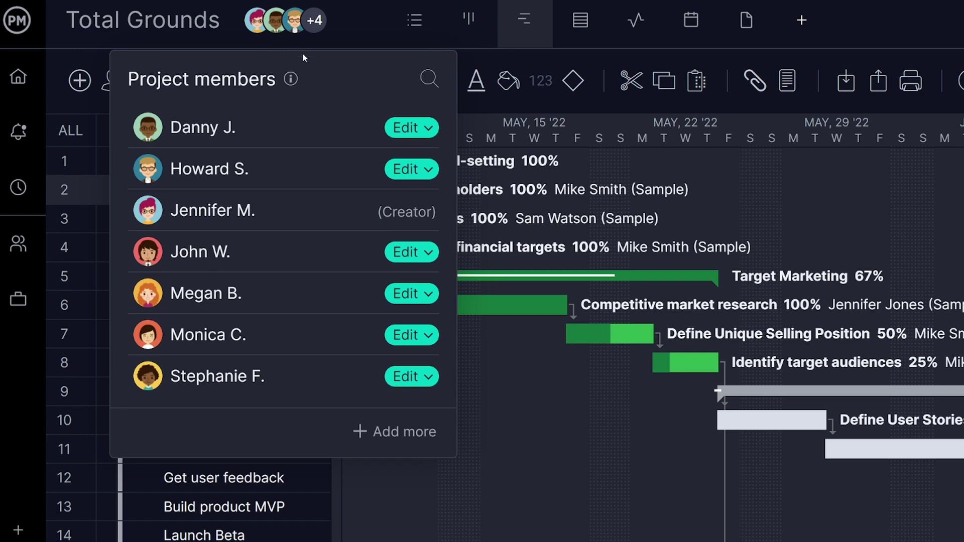
left_click(383, 432)
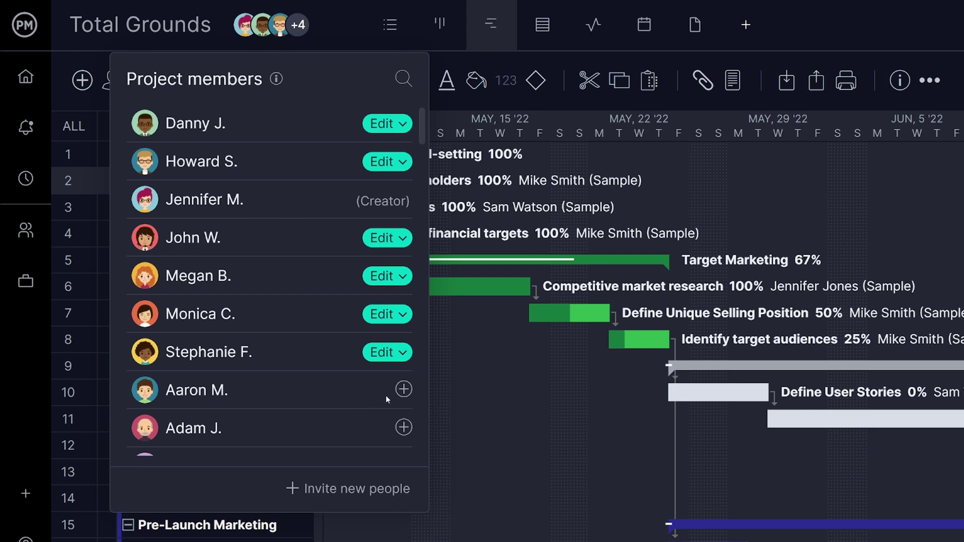
left_click(403, 390)
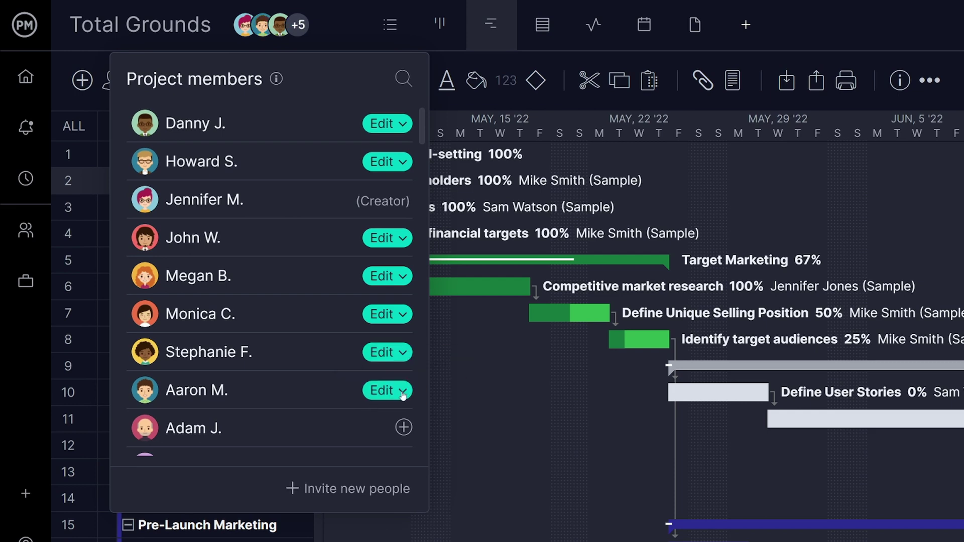
Review the newly added member's permission levels in the Edit dropdown.
left_click(403, 392)
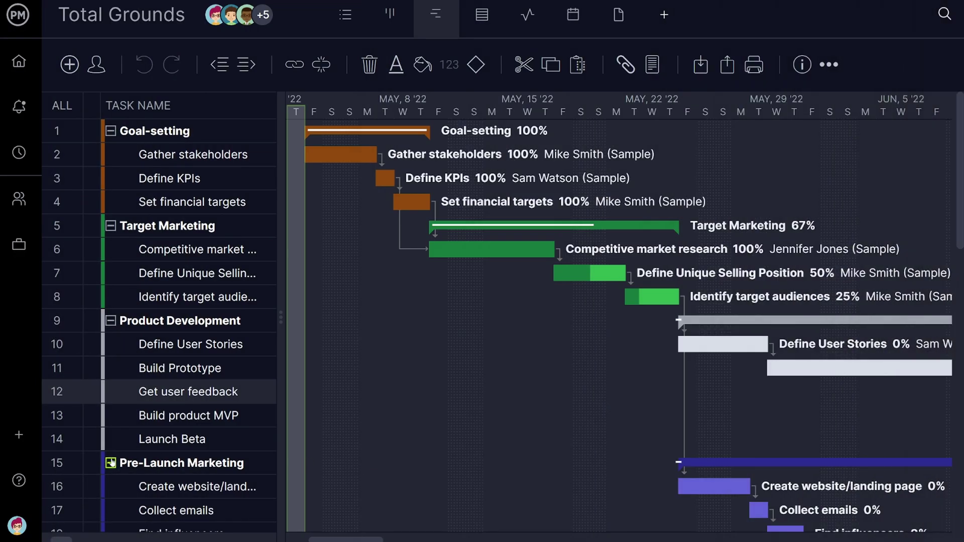
Go to the Security section of the Account dialog from the profile menu.
mouse_move(18, 525)
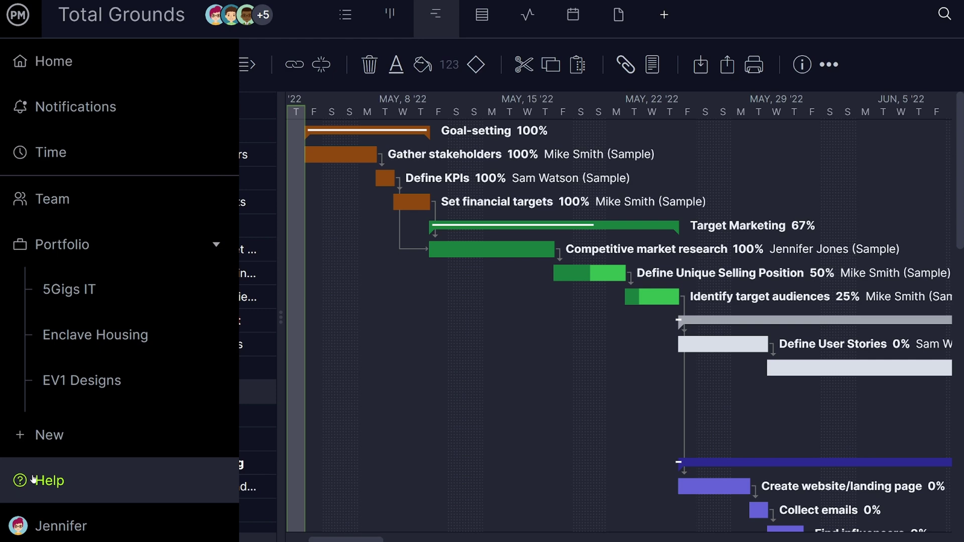
left_click(42, 528)
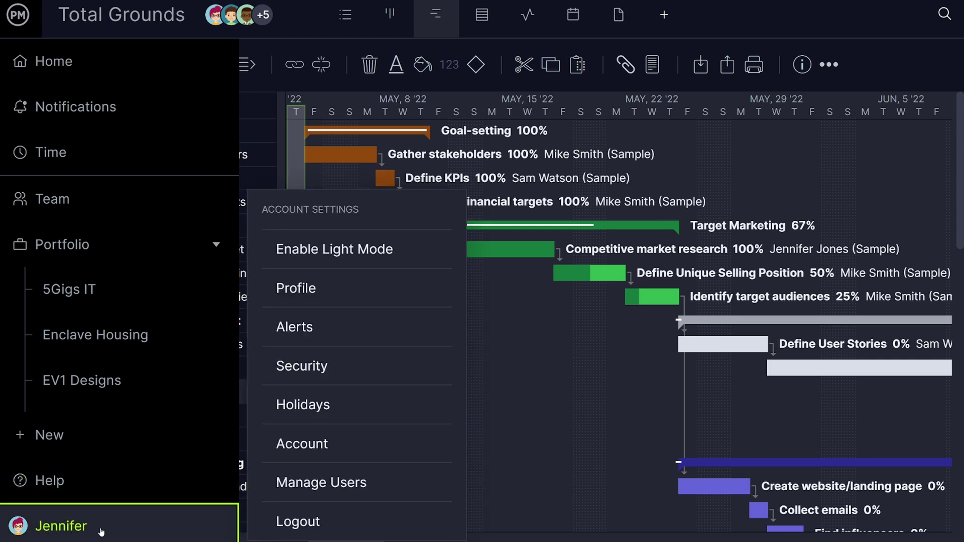
left_click(310, 451)
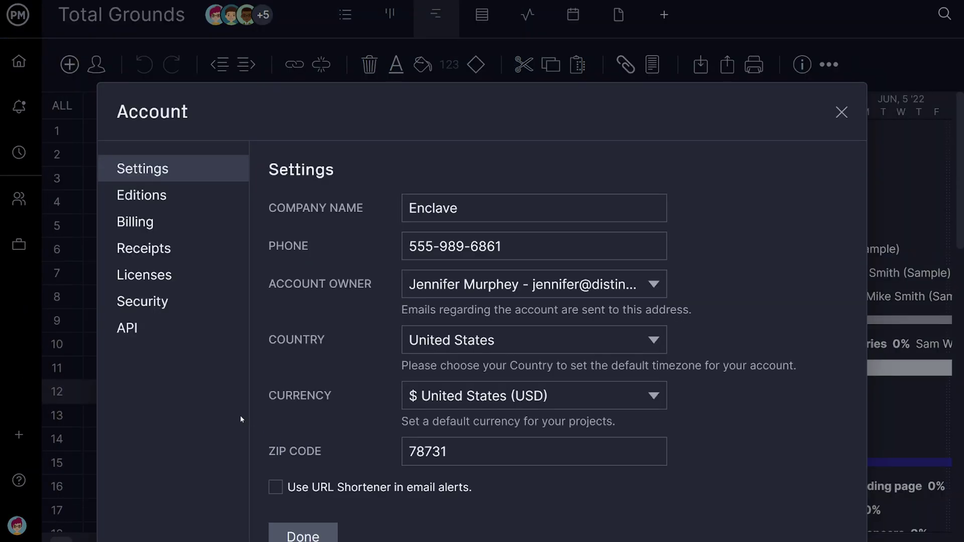
left_click(165, 307)
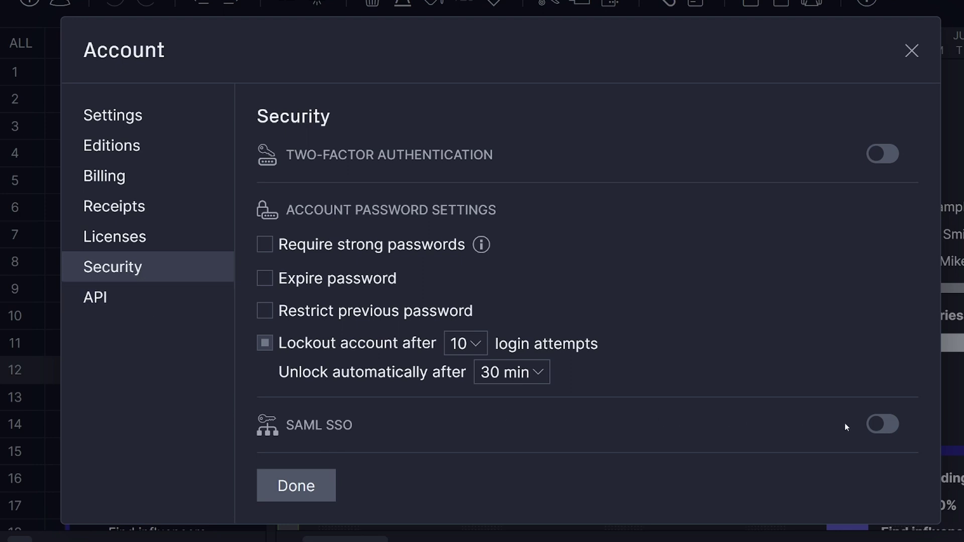
Enable SAML single sign-on for the account.
left_click(877, 424)
scroll(838, 417, "down", 2)
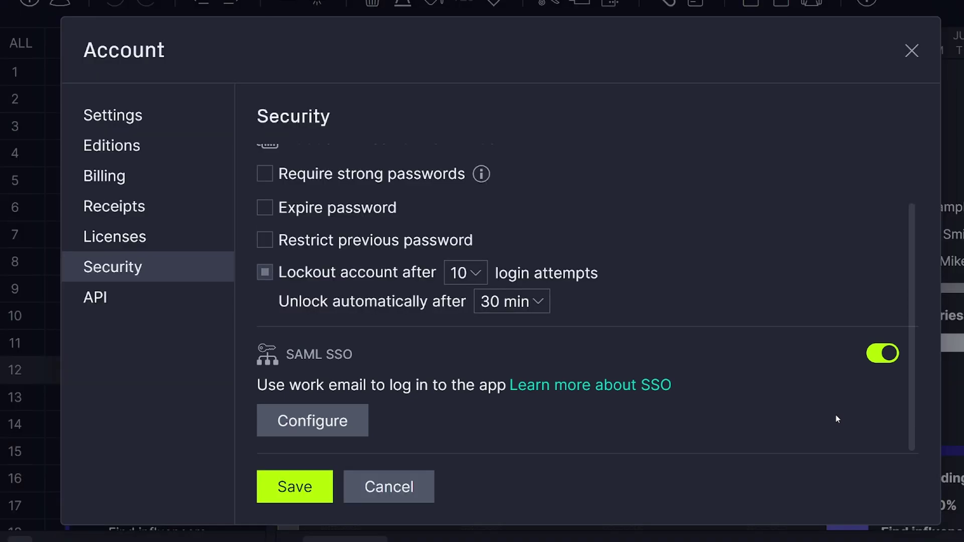
scroll(836, 415, "up", 1)
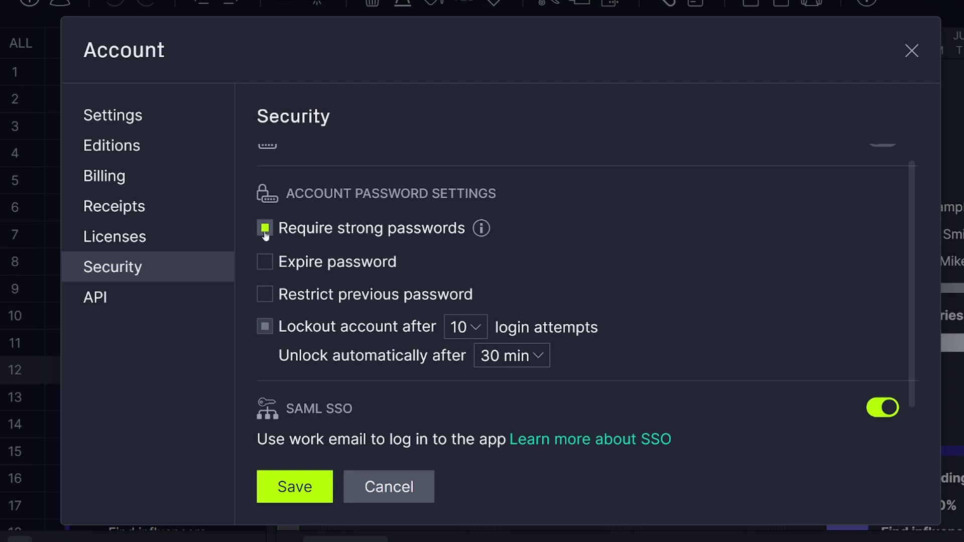
Set passwords to expire after 90 days, block reuse of the last 5, and enable two-factor login.
left_click(262, 262)
left_click(497, 262)
left_click(492, 330)
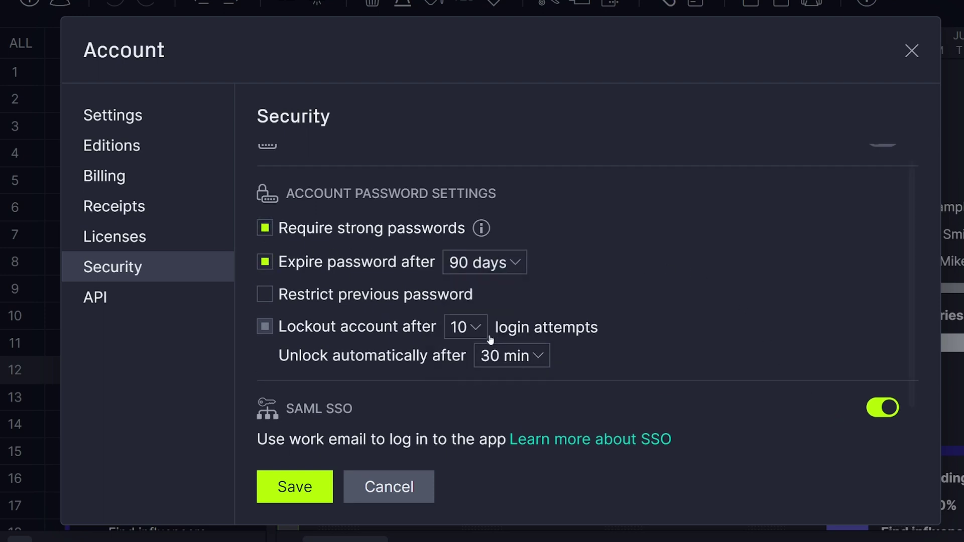
left_click(265, 294)
left_click(425, 295)
left_click(424, 295)
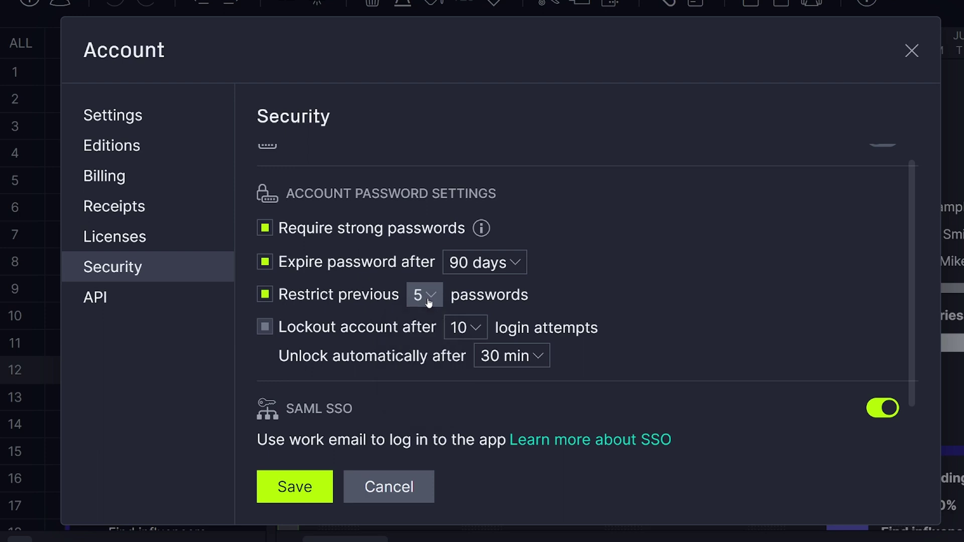
scroll(748, 218, "up", 1)
left_click(897, 153)
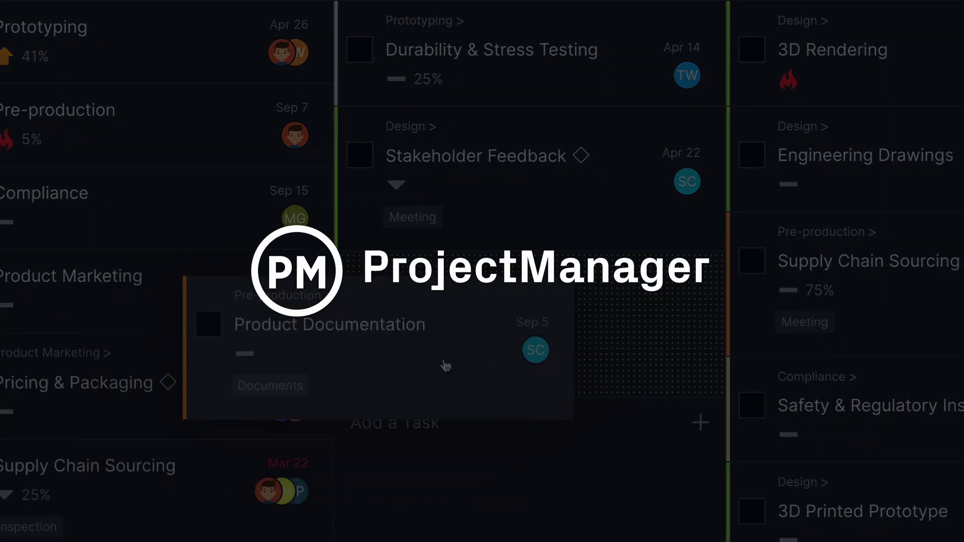
Drag the Product Documentation card into the middle column below Stakeholder Feedback.
left_click_drag(446, 367, 548, 395)
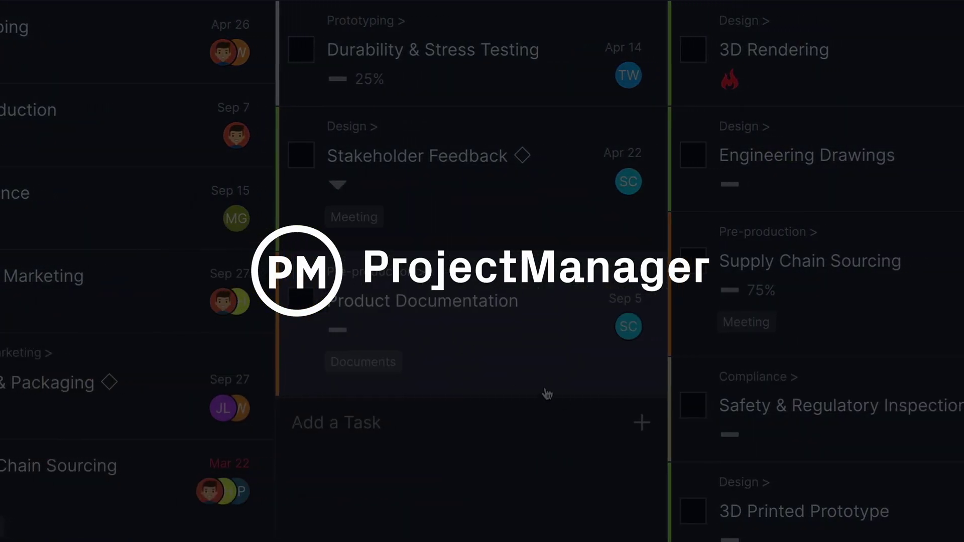